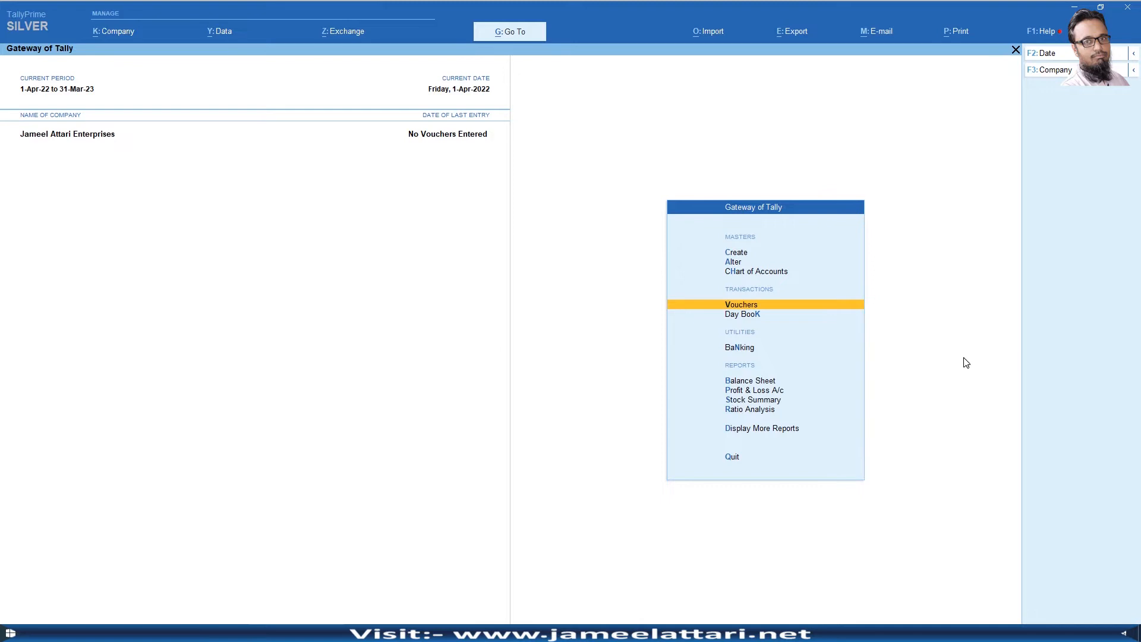
Step: Start voucher entry and switch the voucher type to Receipt
key(Return)
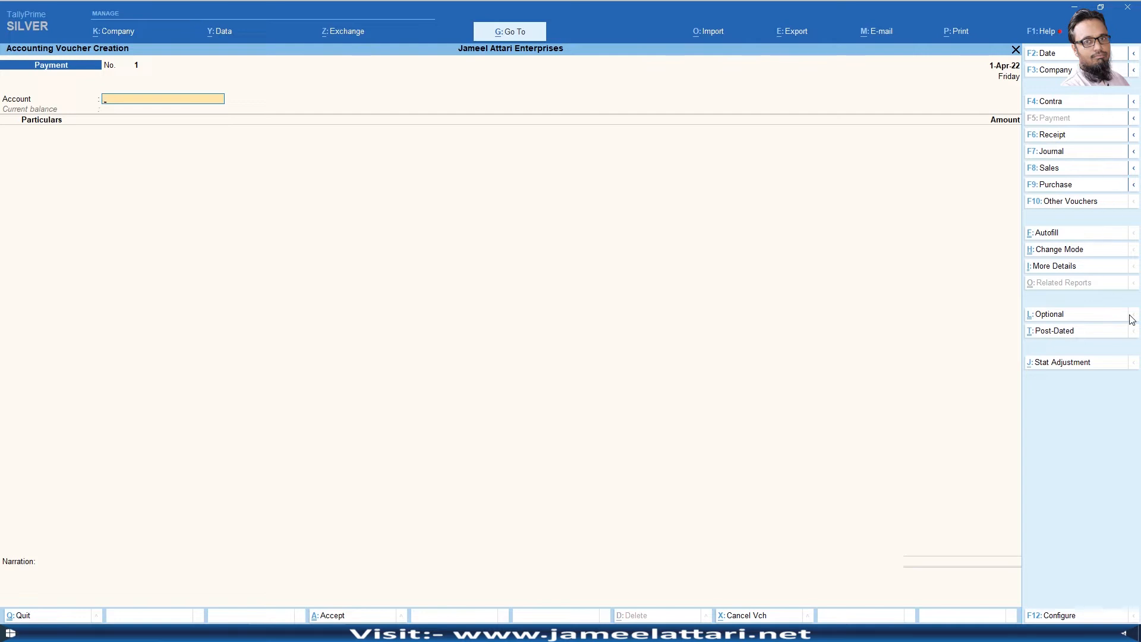
click(1066, 140)
key(alt+c)
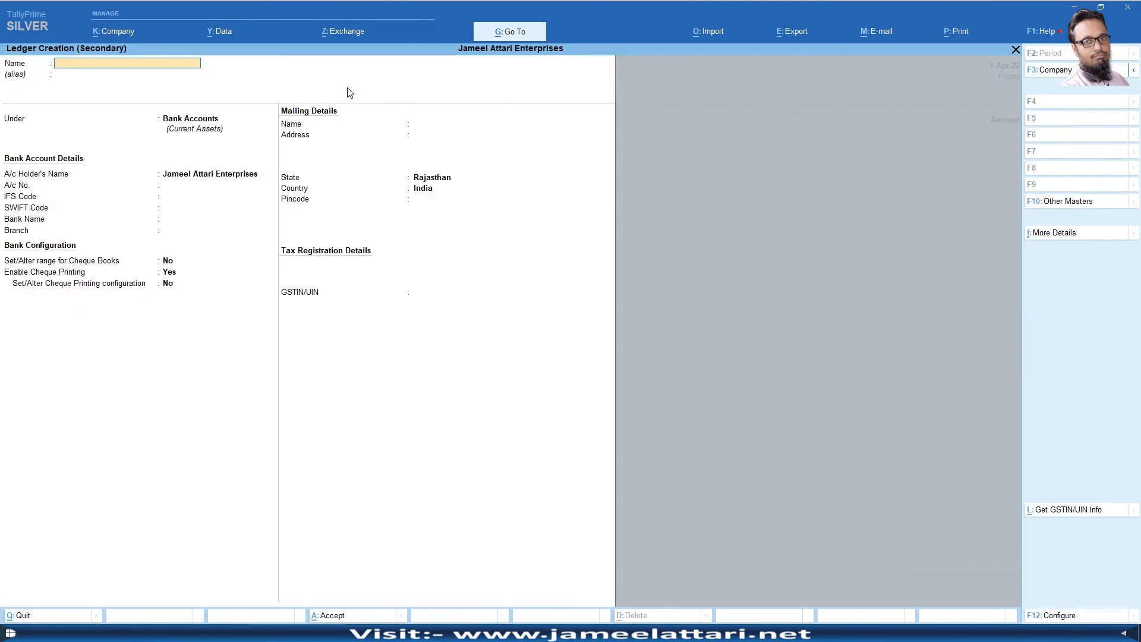
key(Escape)
key(y)
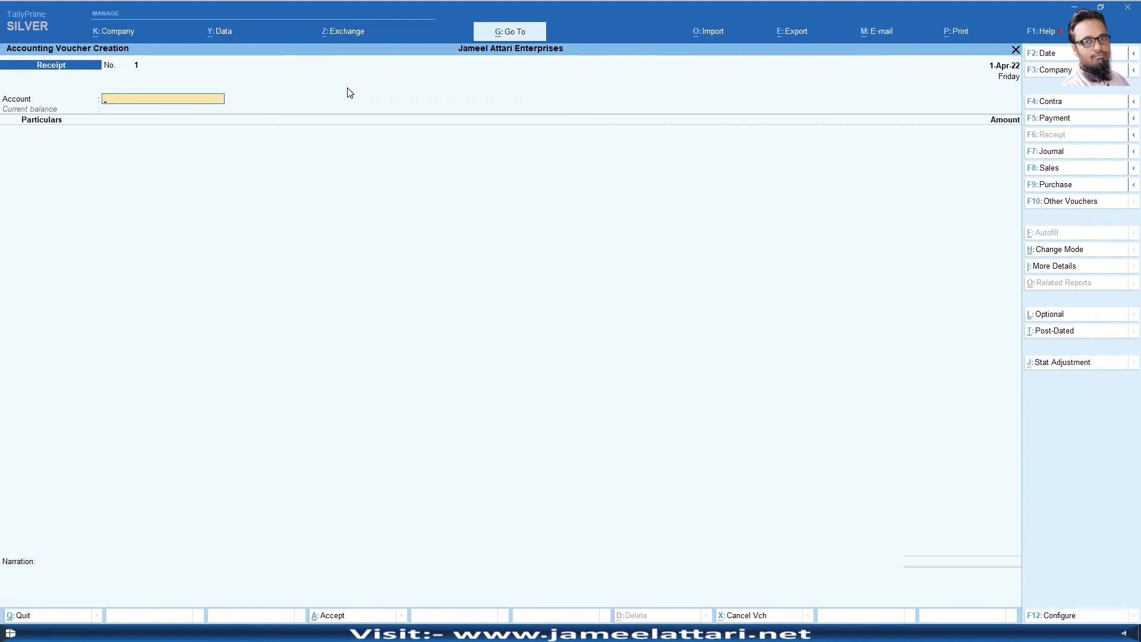
Step: Record a receipt into the Cash account from Capital Account for 1,00,000
text(Cas)
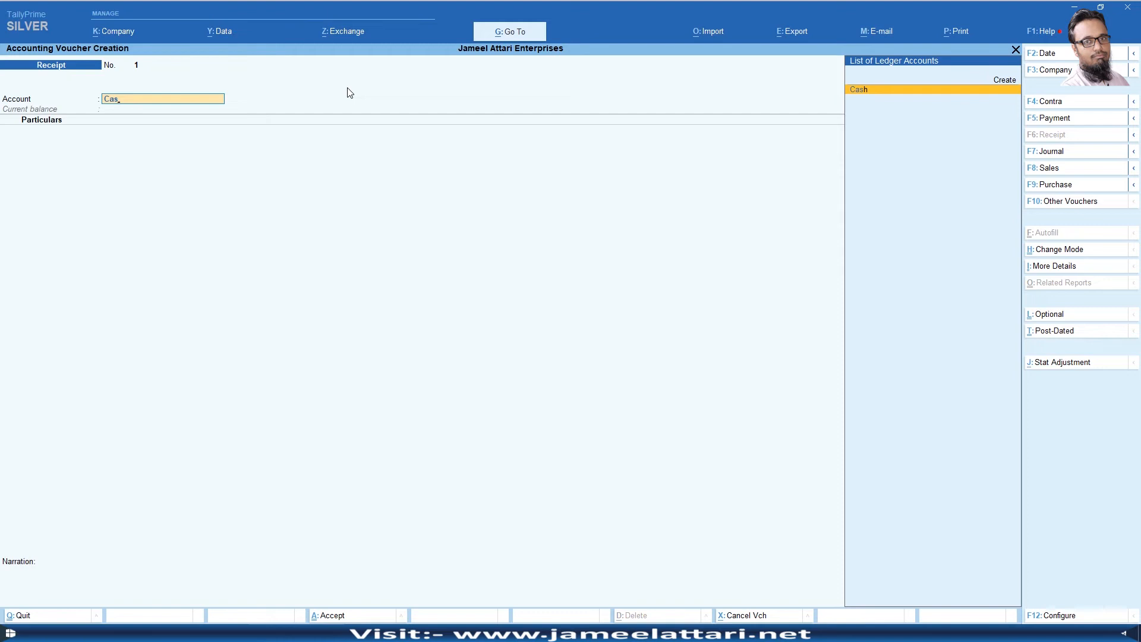
key(Return)
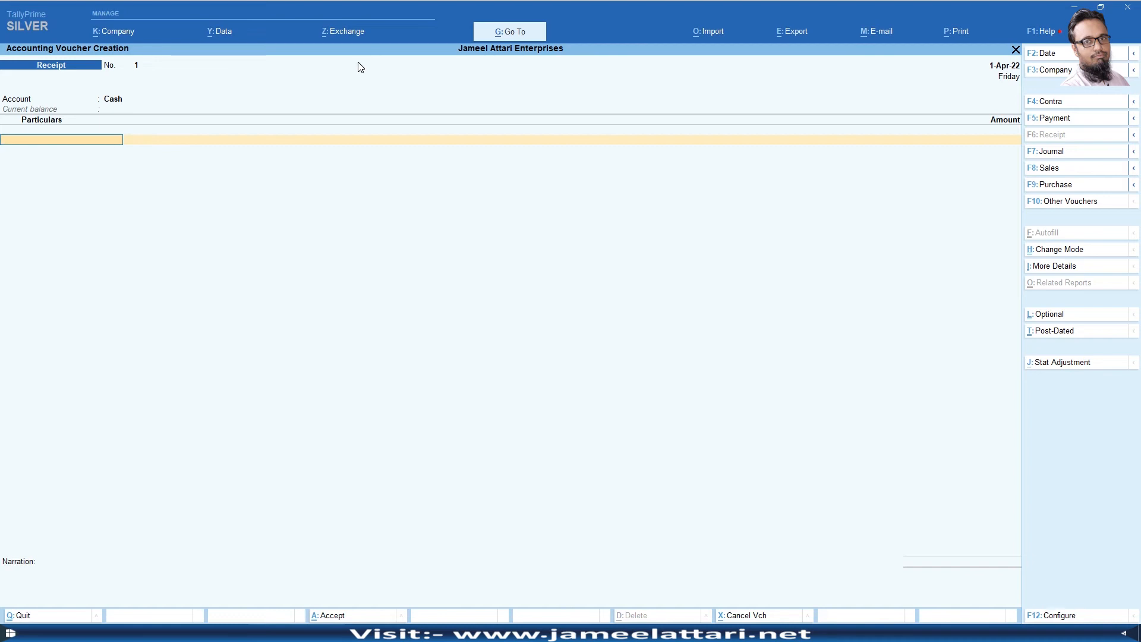
text(Cap)
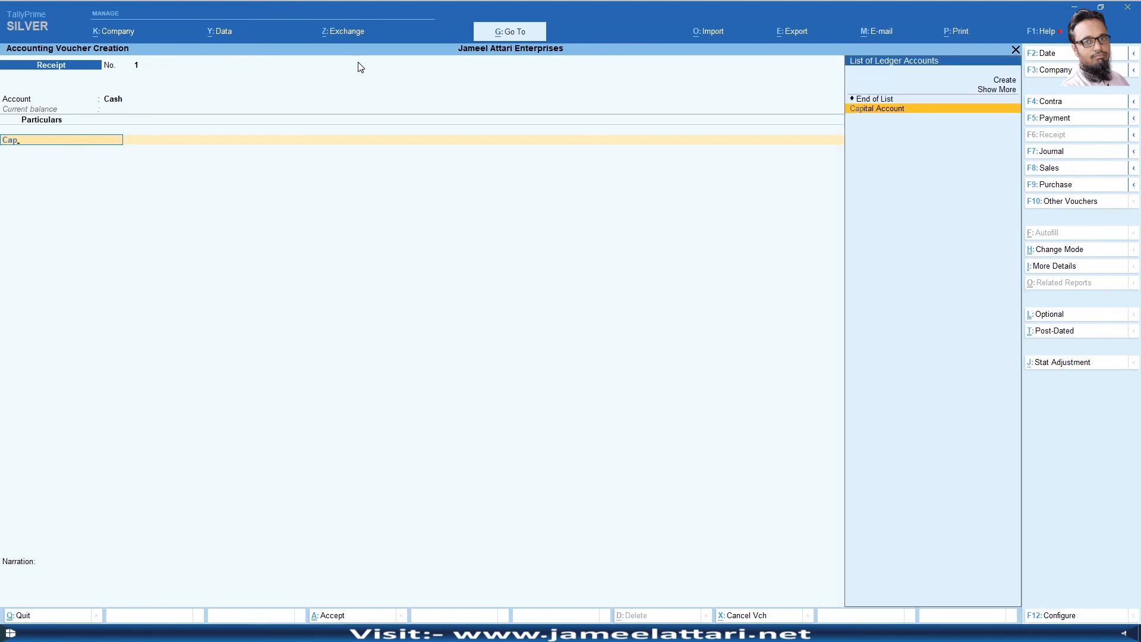
key(Return)
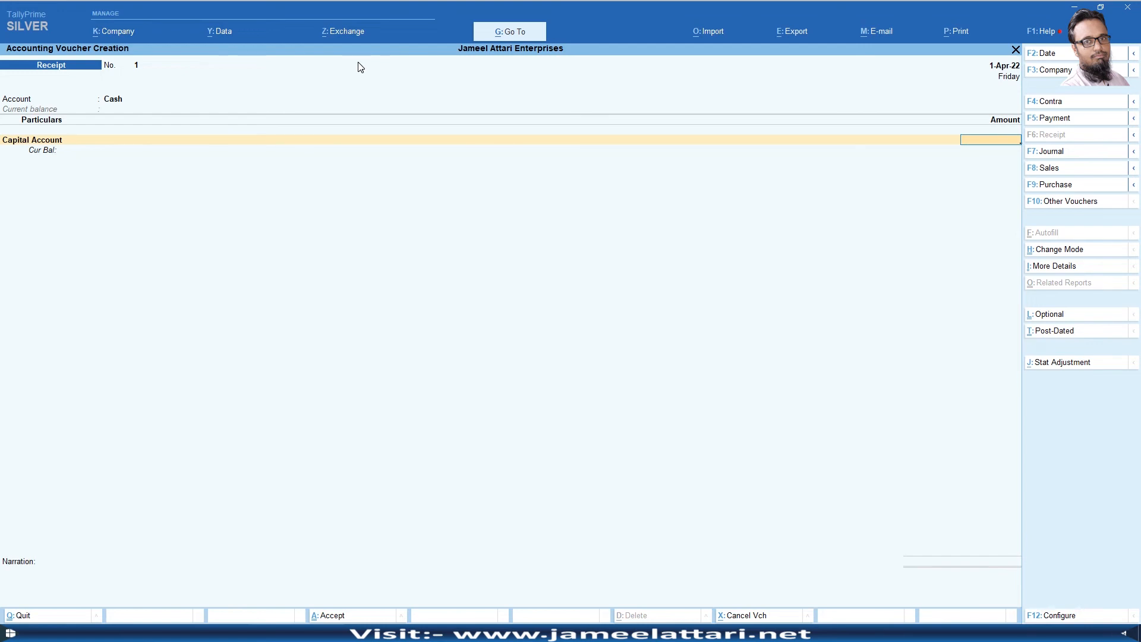
text(1,00,000)
key(Return)
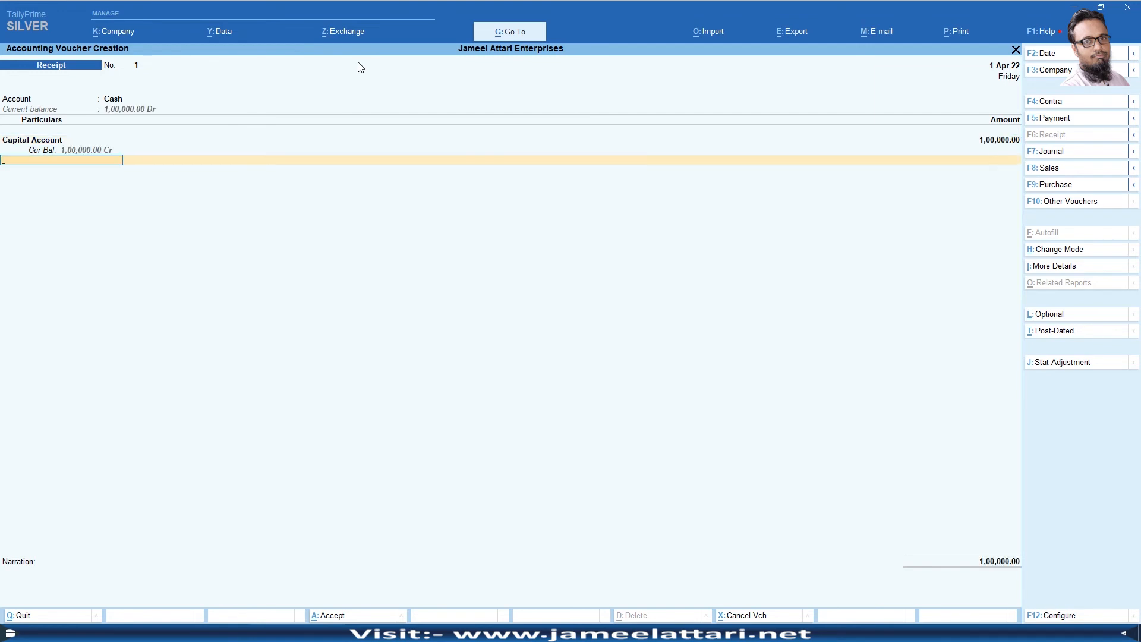
Step: Add the narration "Business Started with Cash" and save the cash receipt voucher
key(Return)
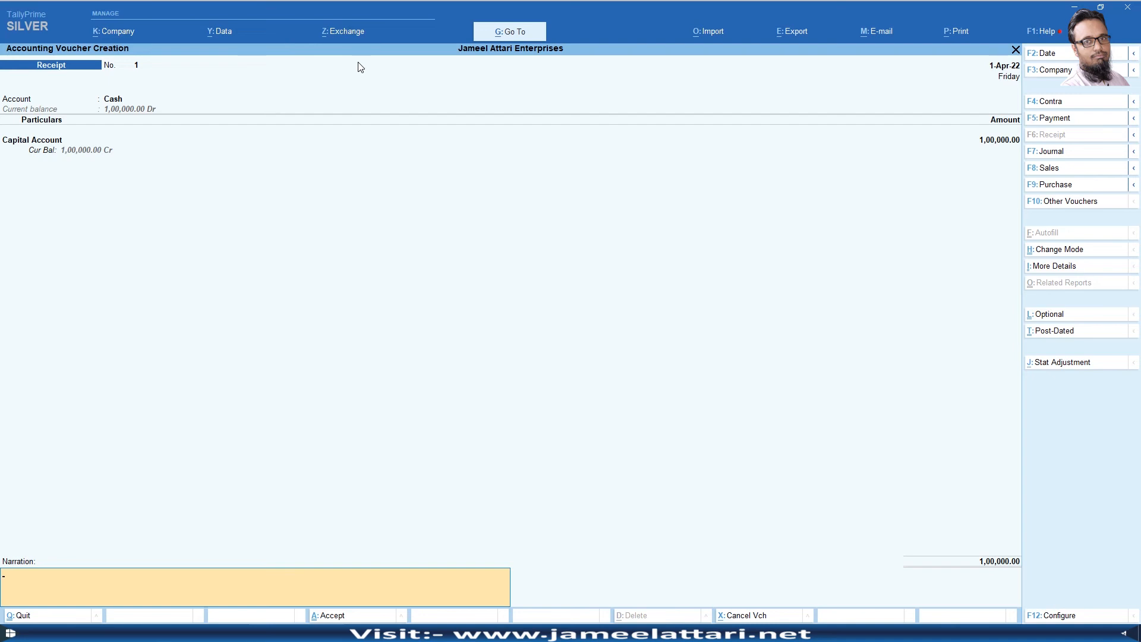
text(Business Started with Cash)
key(Return)
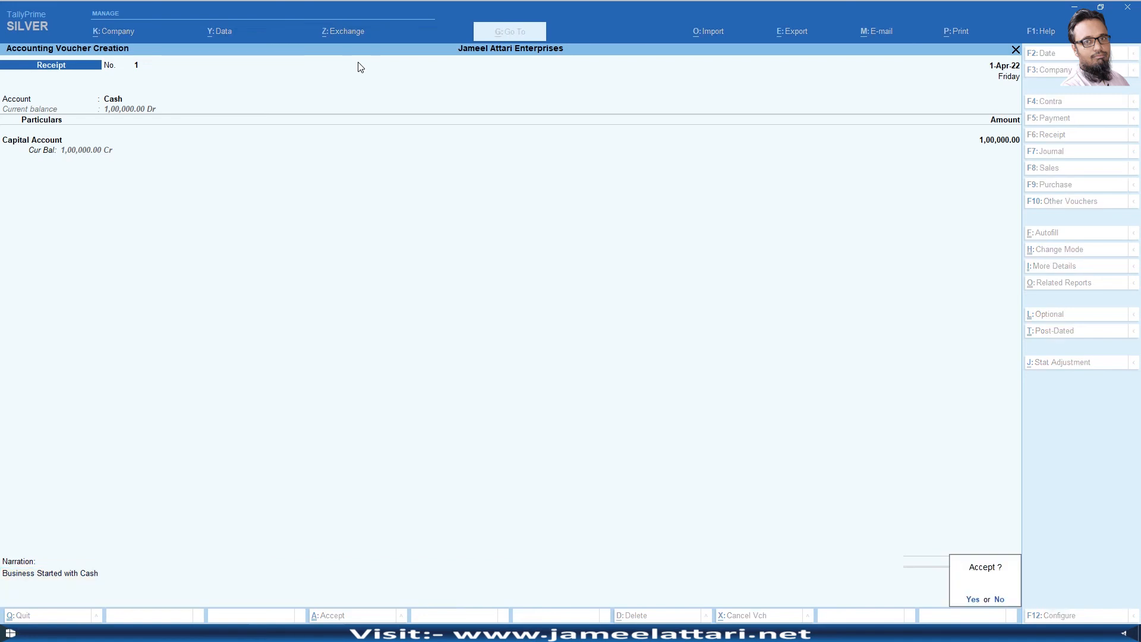
key(Return)
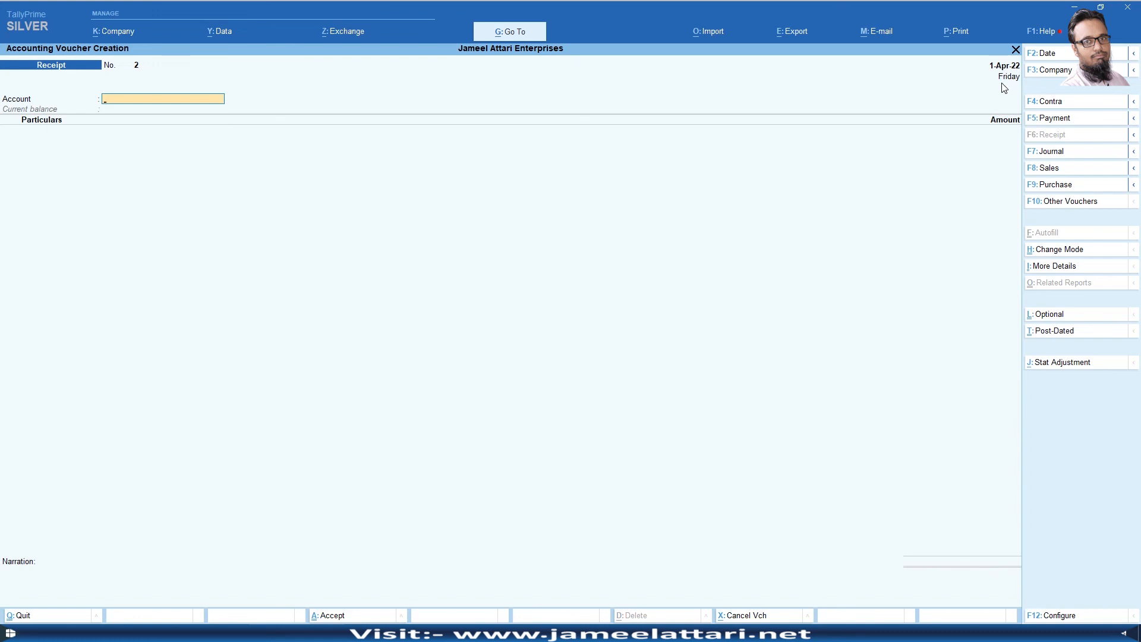
Step: In the new receipt voucher, receive 9,00,000 into ICICI Bank from Capital Account
key(F2)
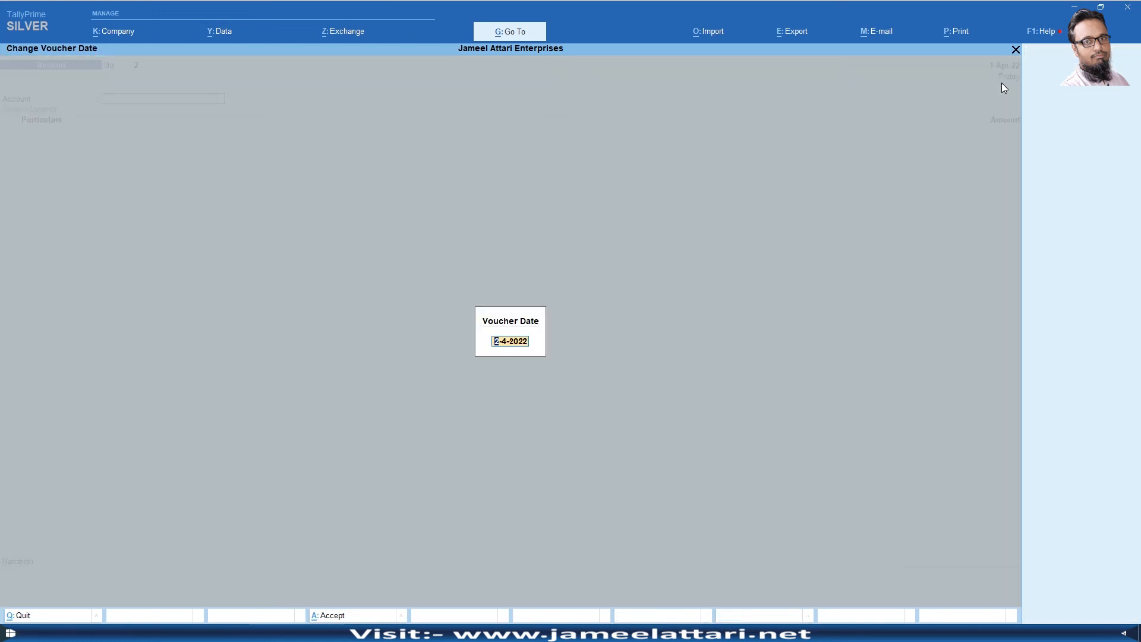
key(Escape)
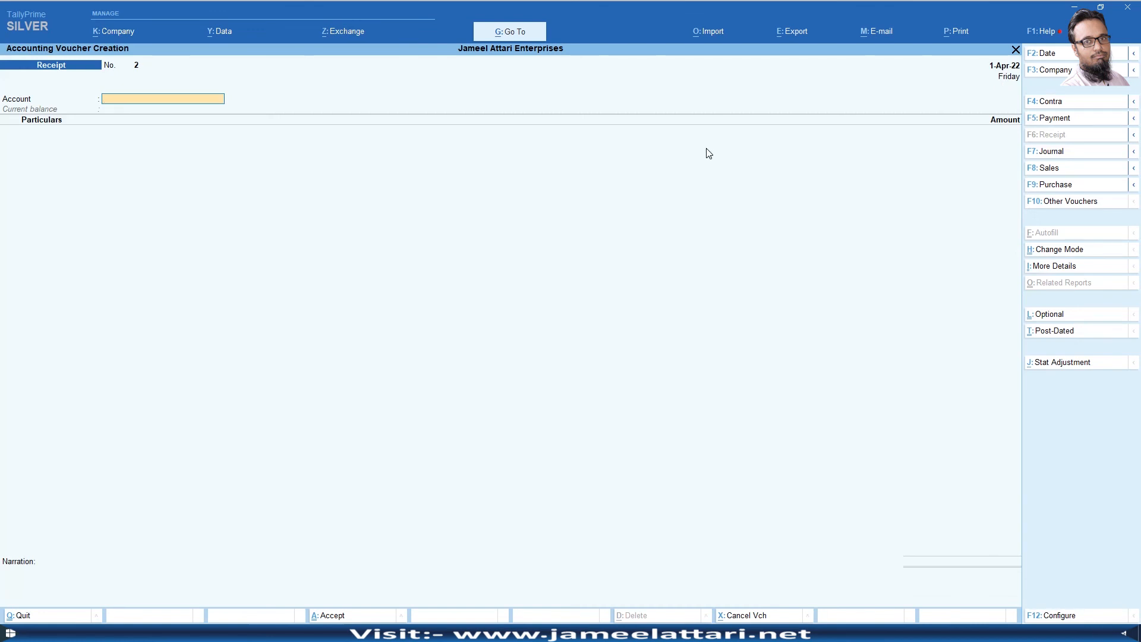
text(Ici)
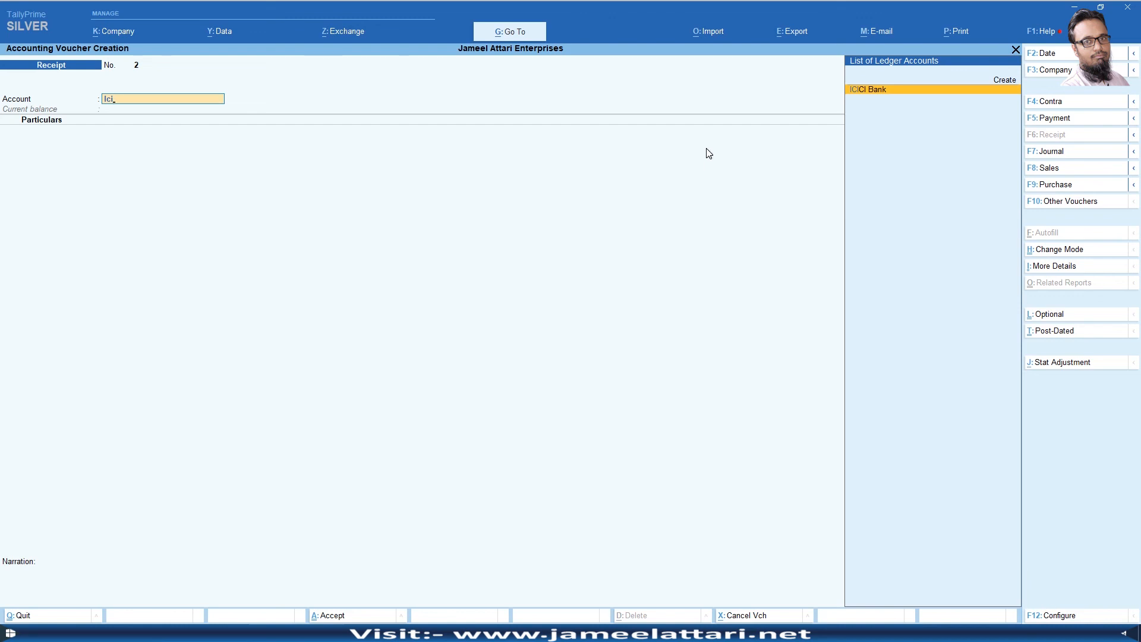
key(Return)
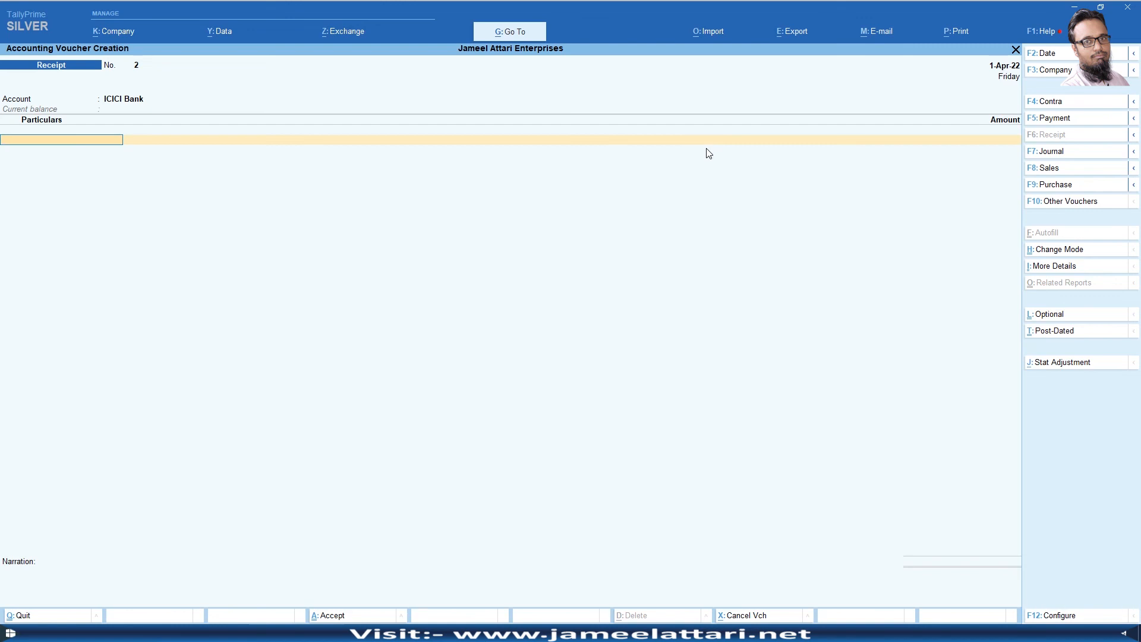
text(Cap)
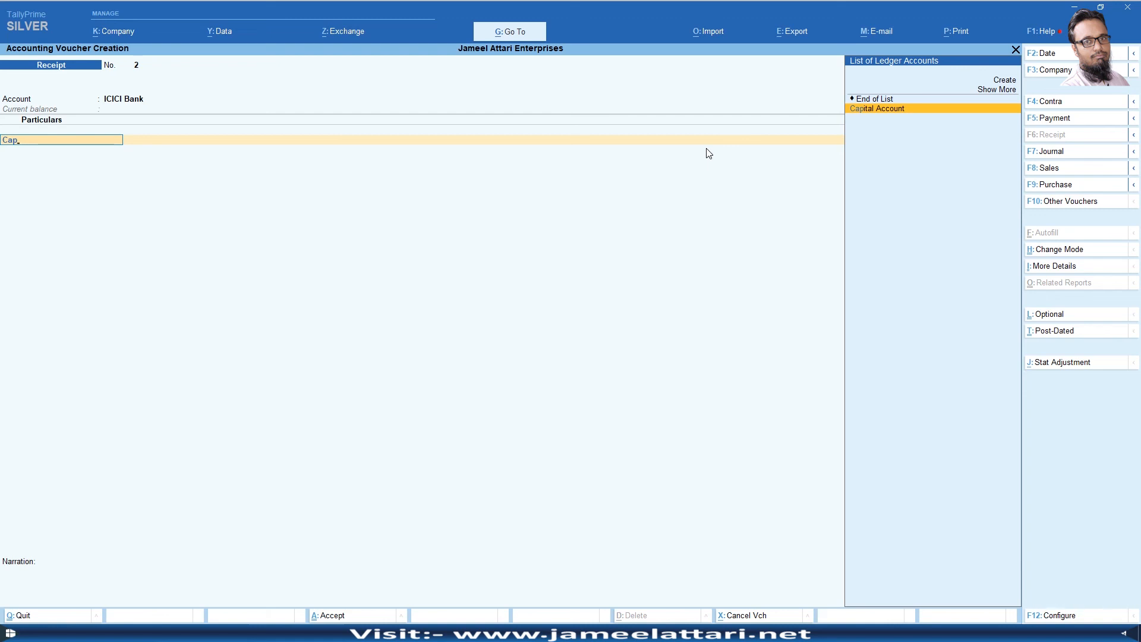
key(Return)
text(900000)
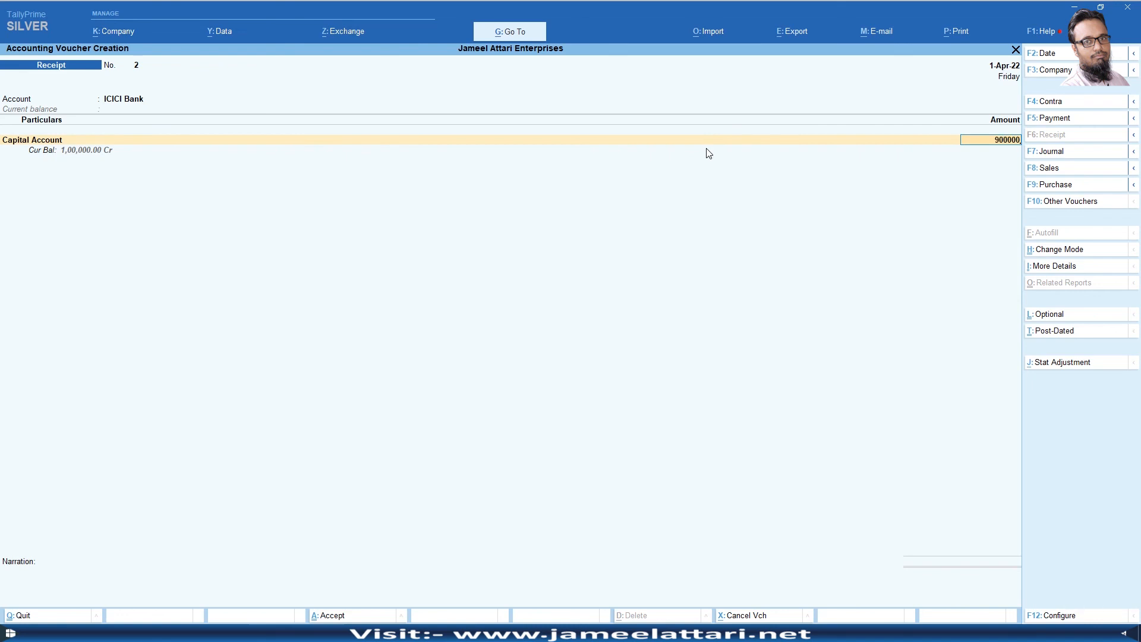
key(Return)
Step: Set the ICICI Bank allocation's transaction type to Cash, keeping the instrument date of 1-Apr-22 and leaving the other details blank
key(Return)
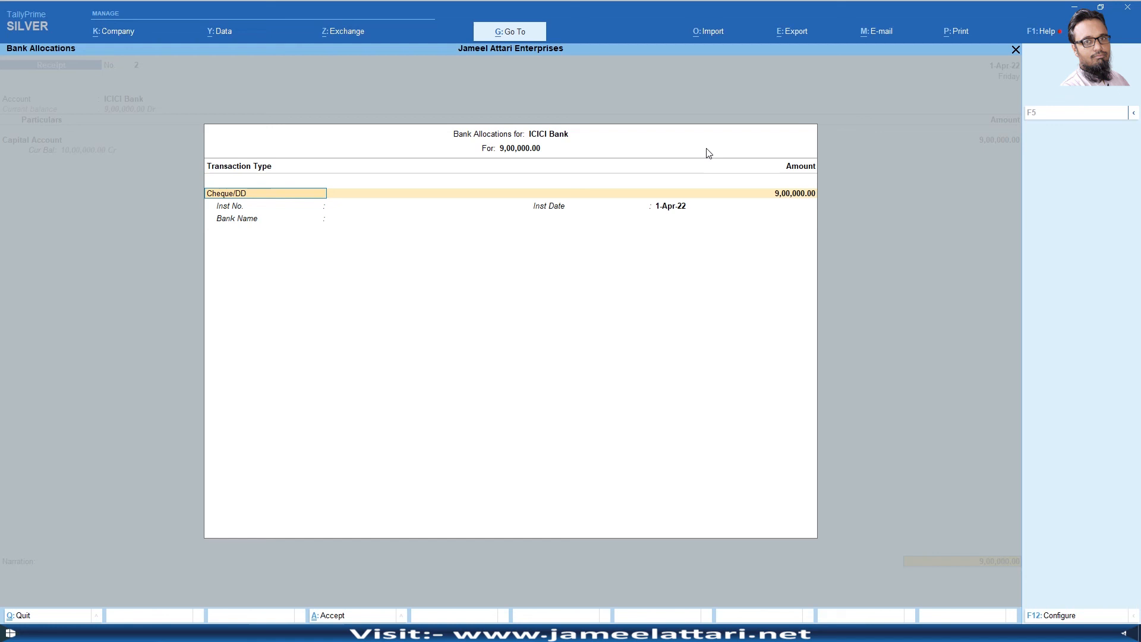
click(709, 153)
text(a)
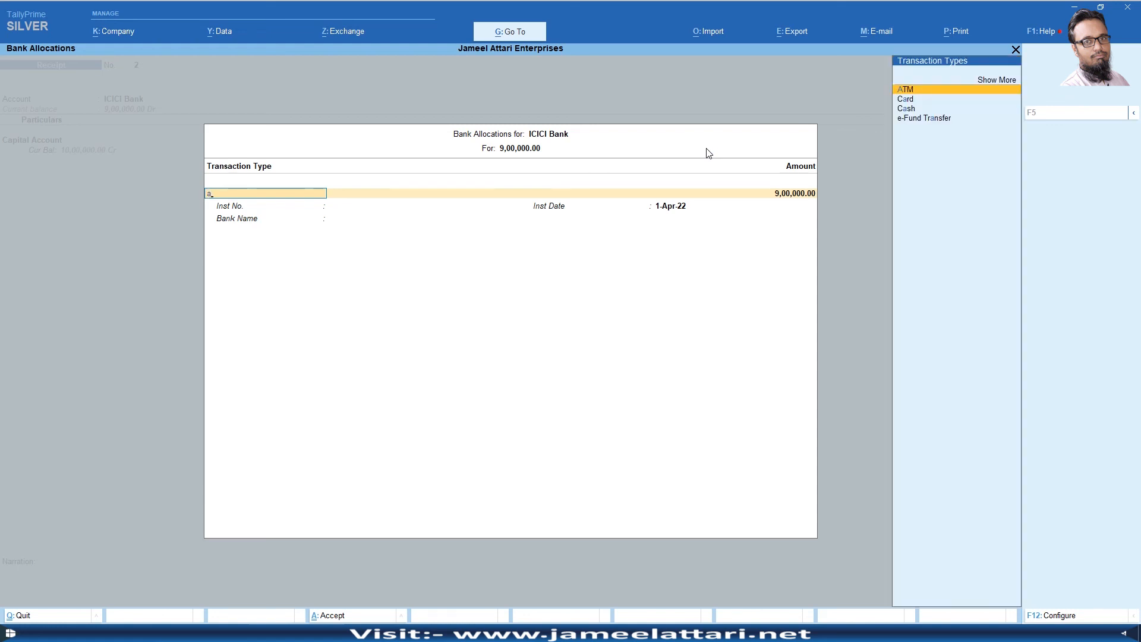
key(BackSpace)
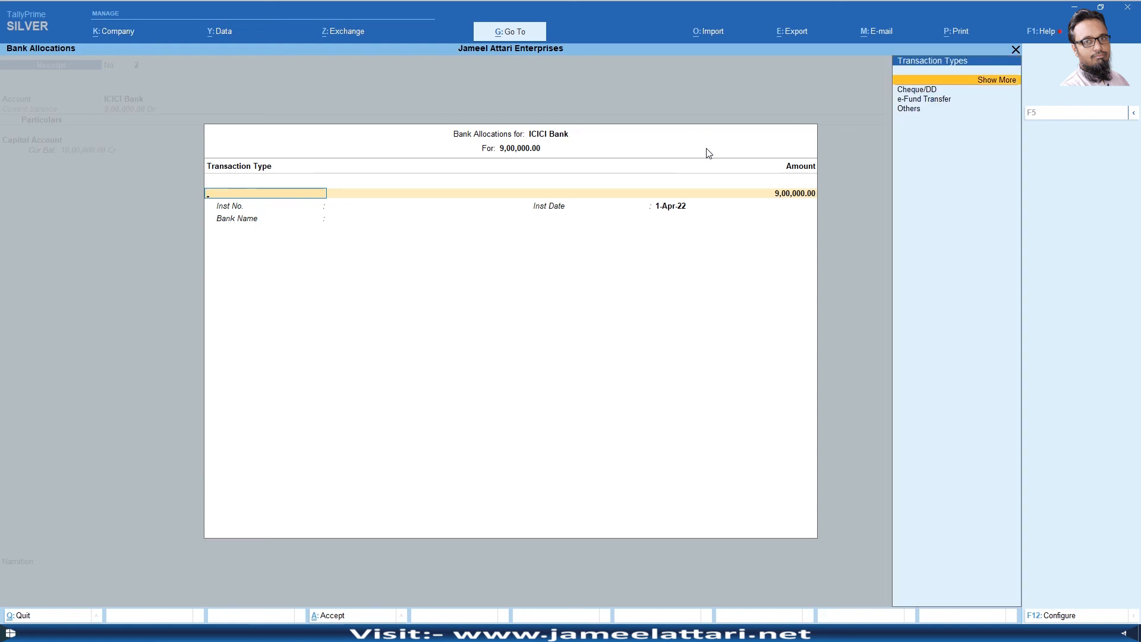
text(cash)
key(Return)
key(Return)
key(Return)
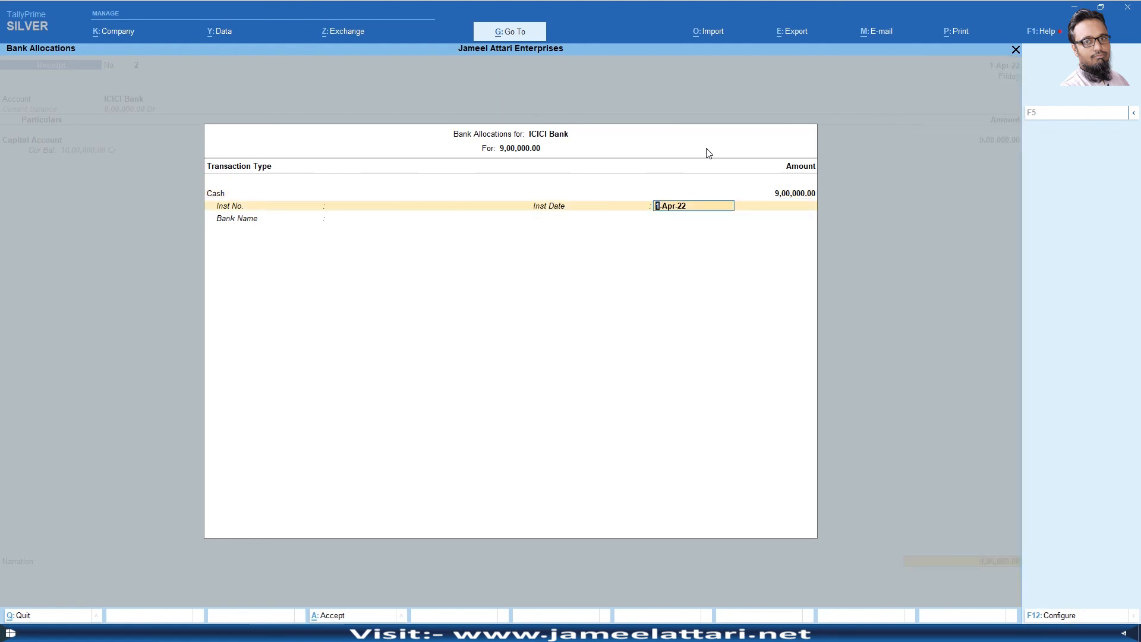
key(Return)
key(Return)
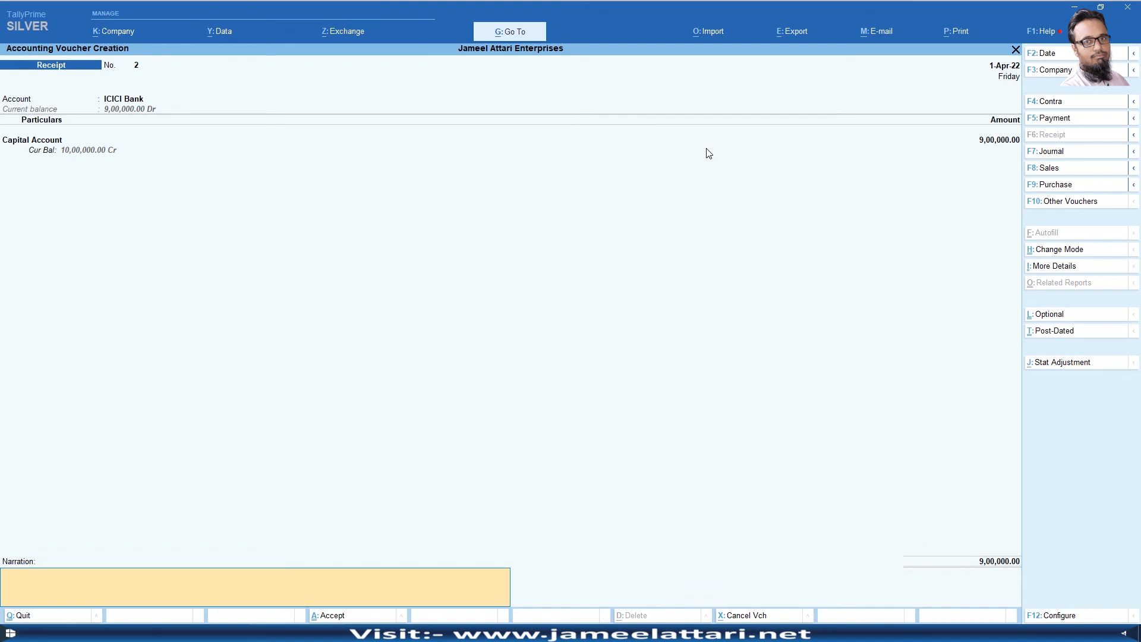
Step: Add the narration "Business Started with Bank amount" and save the bank receipt voucher
text(Business Started with Bank amount)
key(Return)
key(Return)
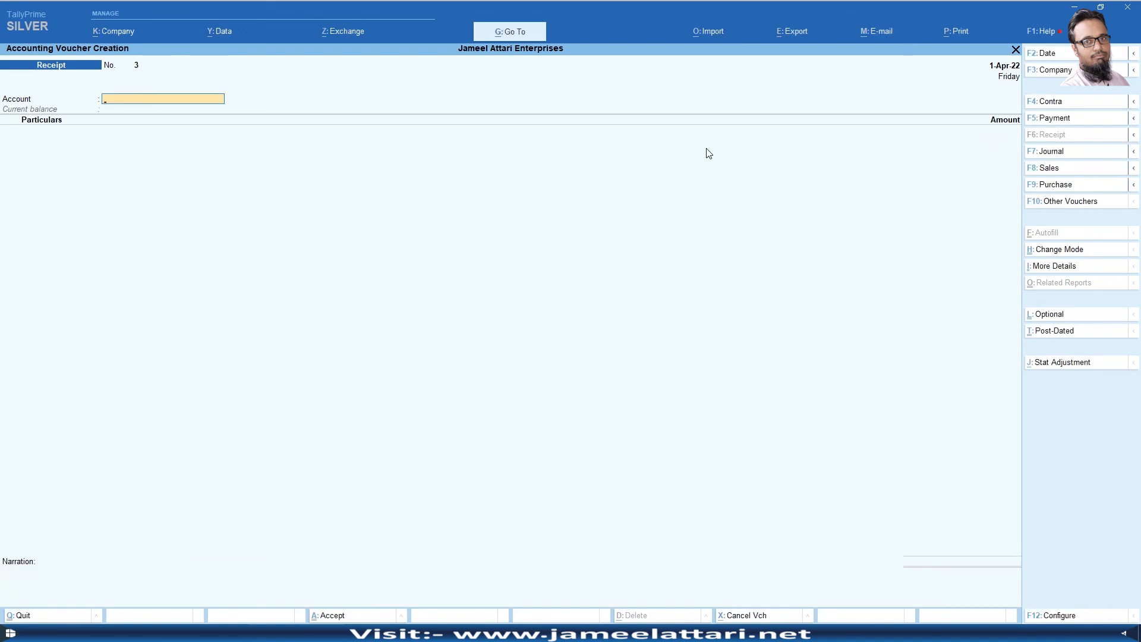